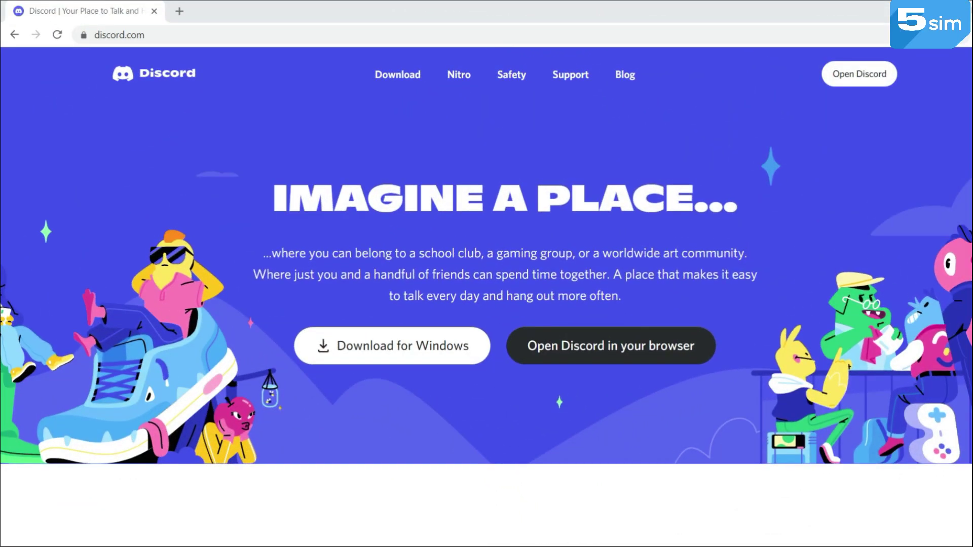
Scroll down discord.com's landing page through each feature section to the download prompt and footer
scroll(486, 254, down, 4)
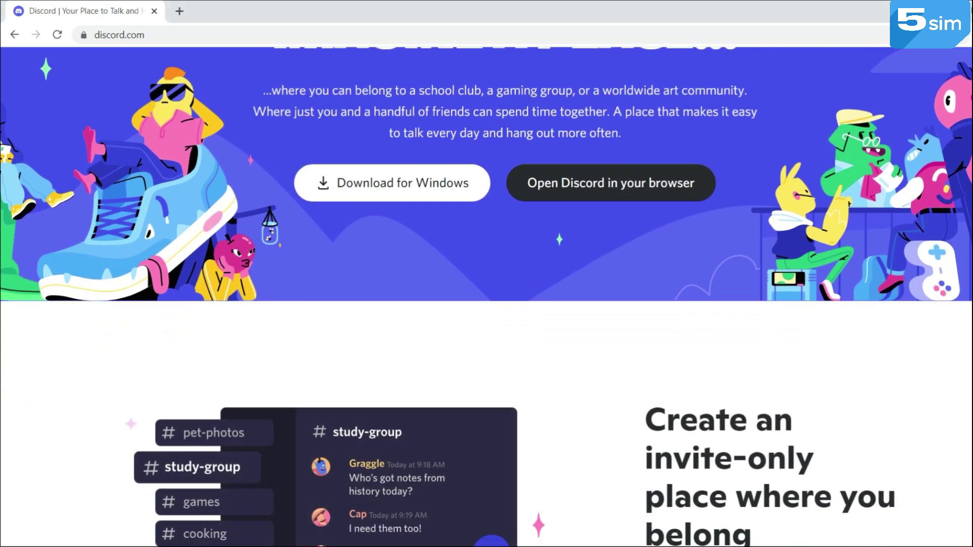
scroll(487, 254, down, 2)
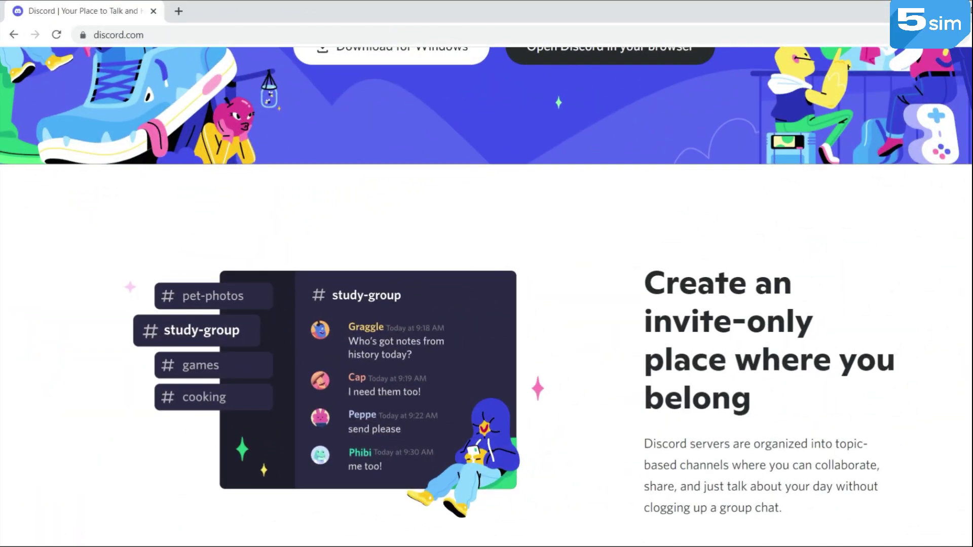
scroll(486, 296, down, 6)
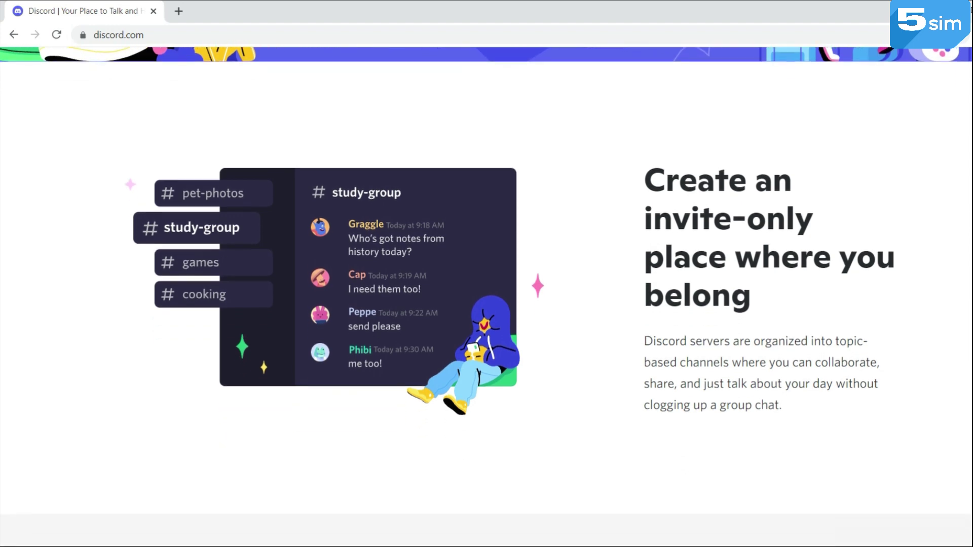
scroll(487, 296, down, 4)
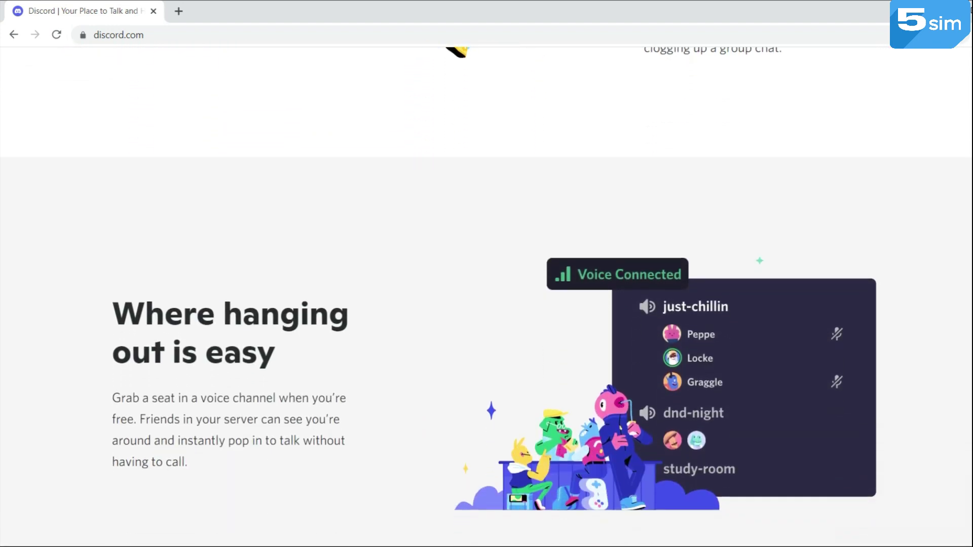
scroll(487, 297, down, 1)
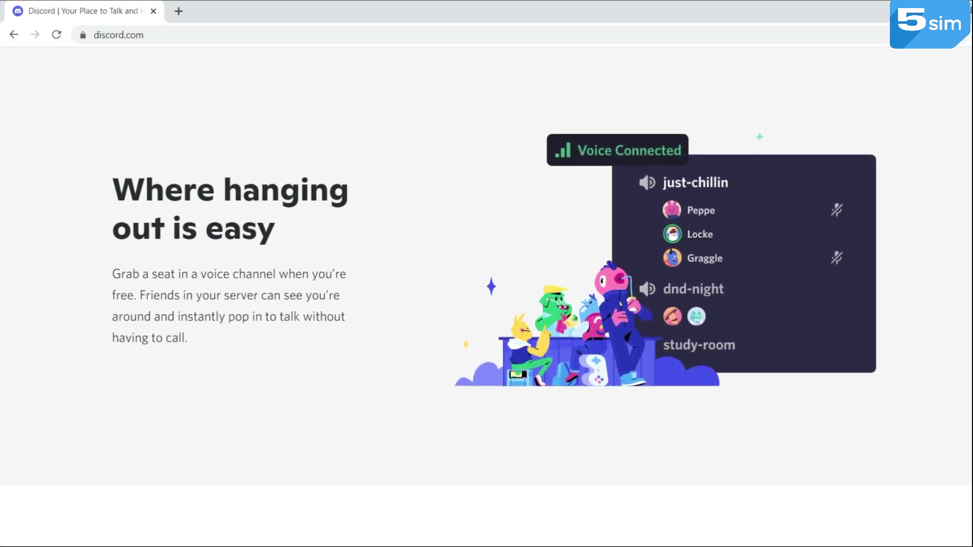
scroll(486, 296, down, 4)
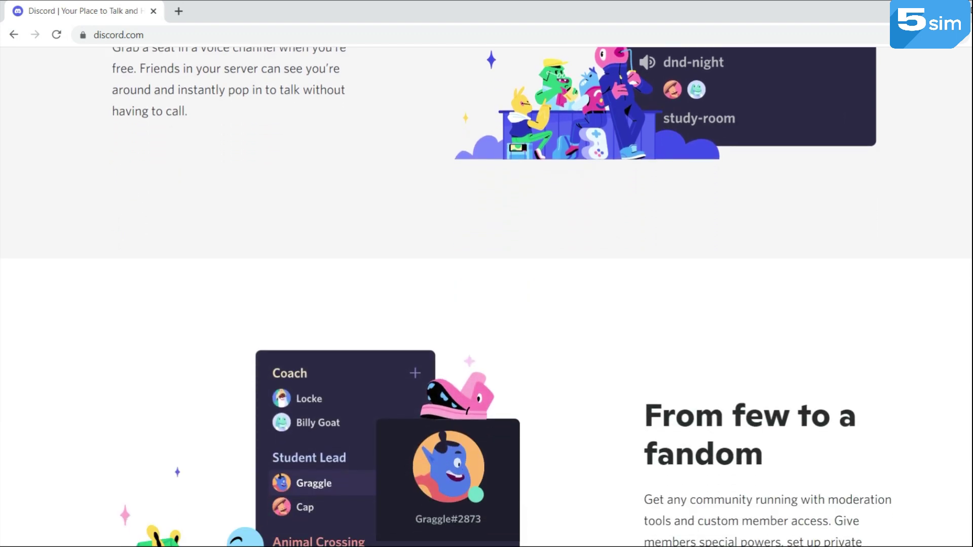
scroll(486, 296, down, 2)
scroll(486, 297, down, 5)
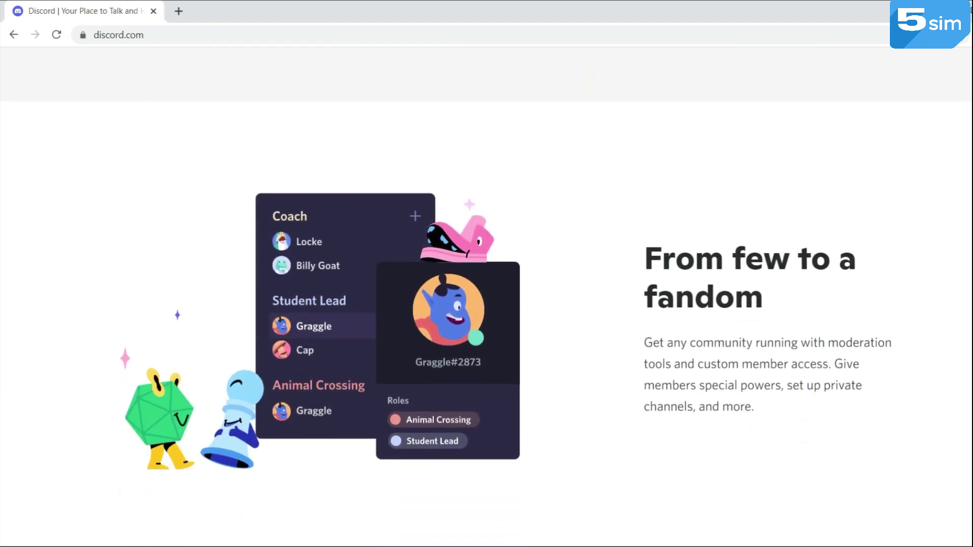
scroll(486, 297, down, 1)
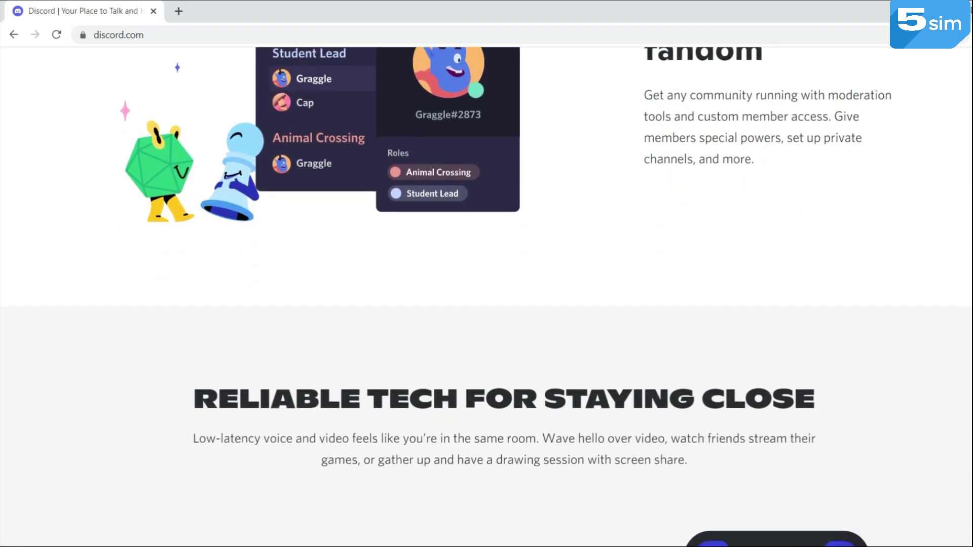
scroll(487, 296, down, 4)
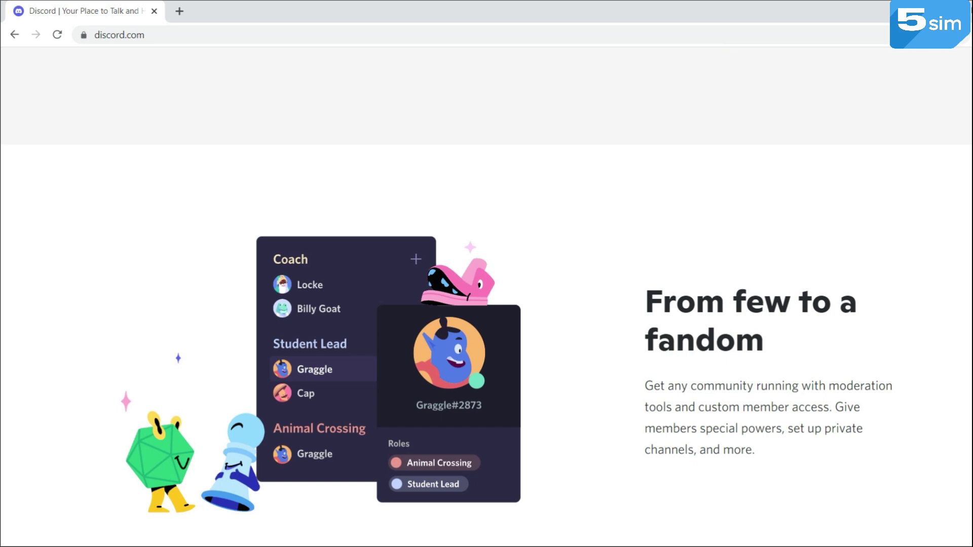
scroll(487, 297, down, 5)
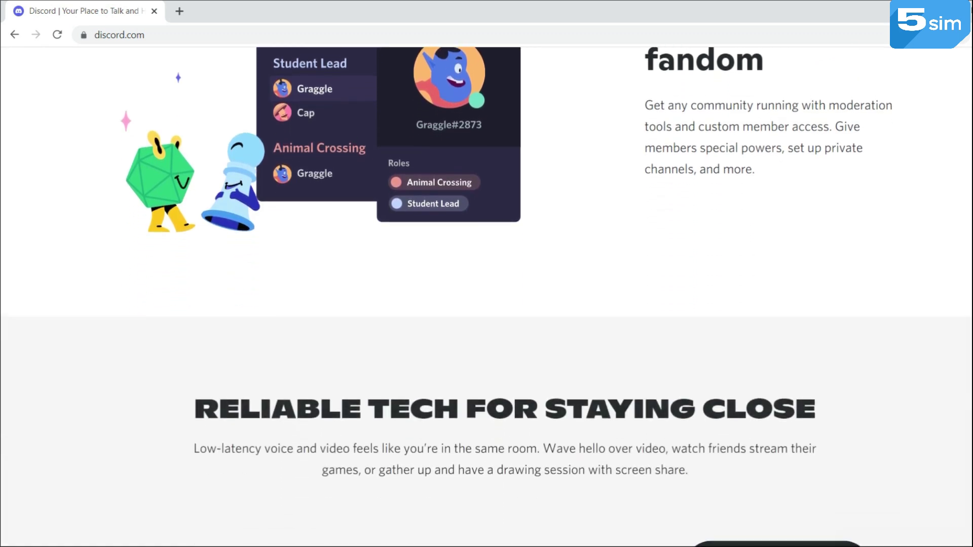
scroll(487, 297, down, 1)
scroll(487, 297, down, 6)
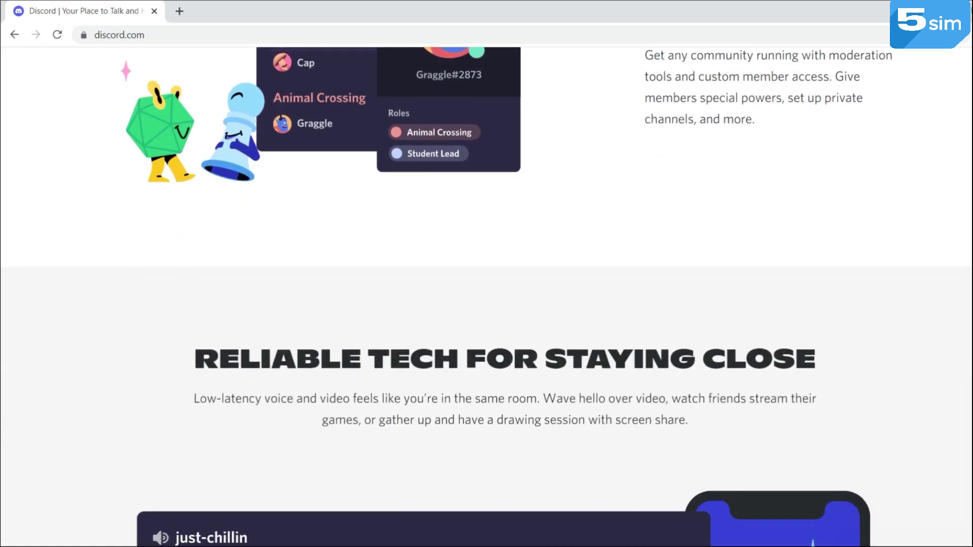
scroll(487, 297, down, 2)
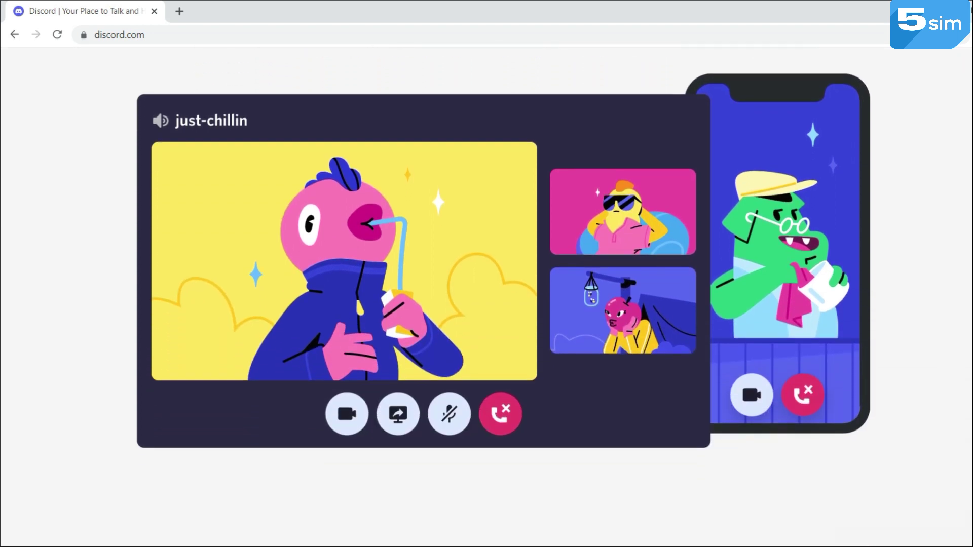
scroll(487, 296, down, 4)
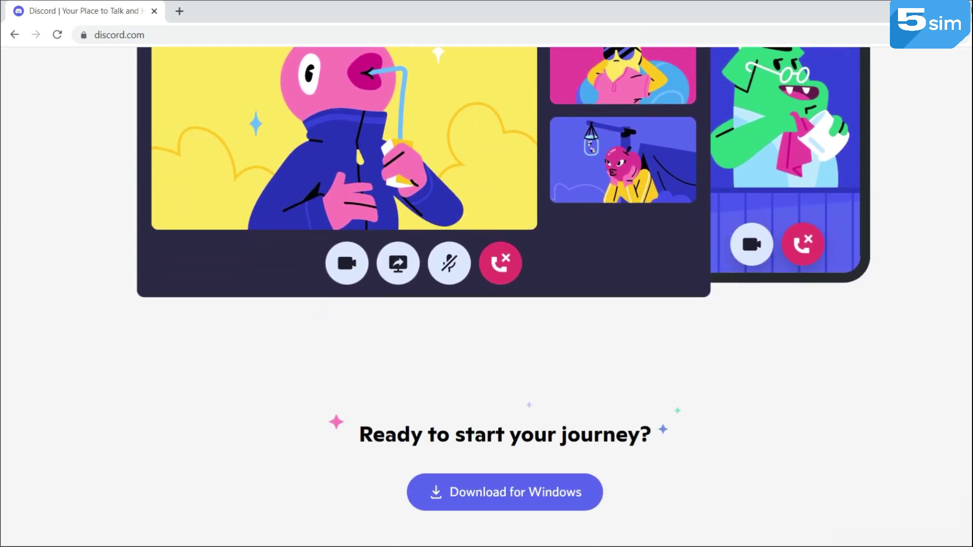
scroll(486, 296, down, 3)
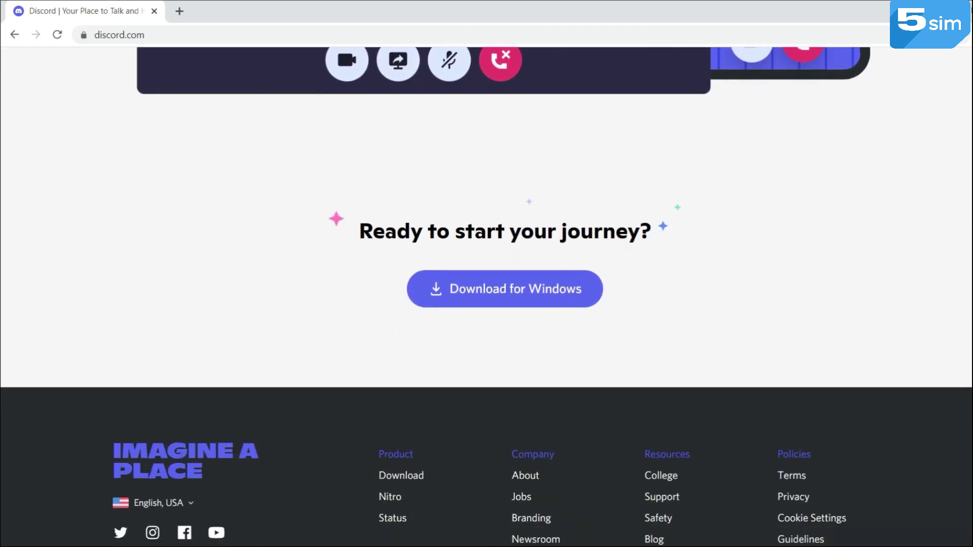
scroll(486, 296, down, 3)
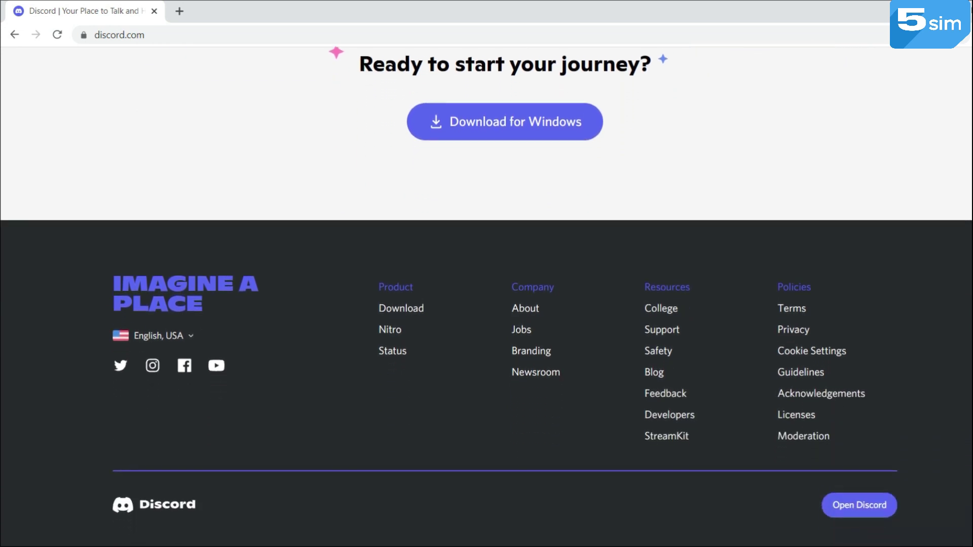
scroll(486, 286, up, 1)
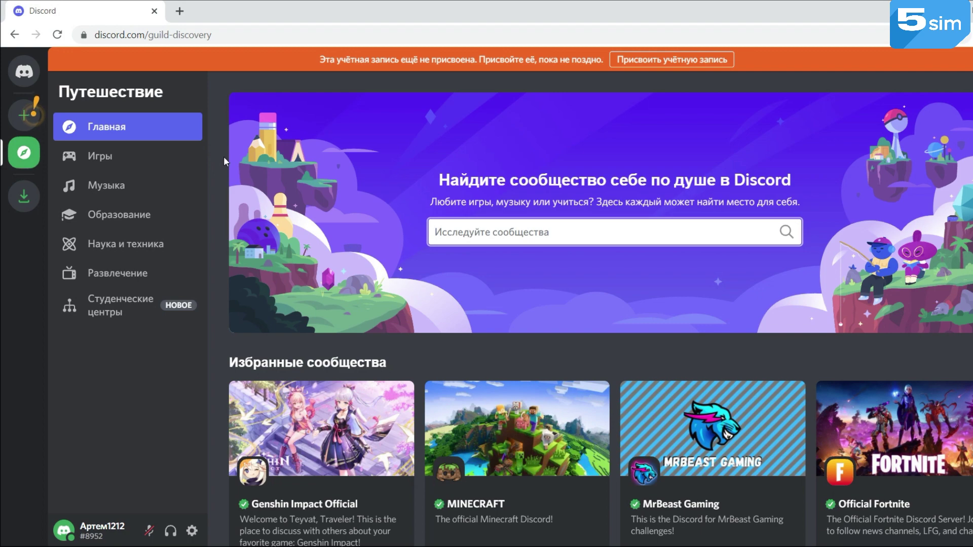
Scroll through the featured community cards, then pick the Games (Игры) category
scroll(223, 156, down, 3)
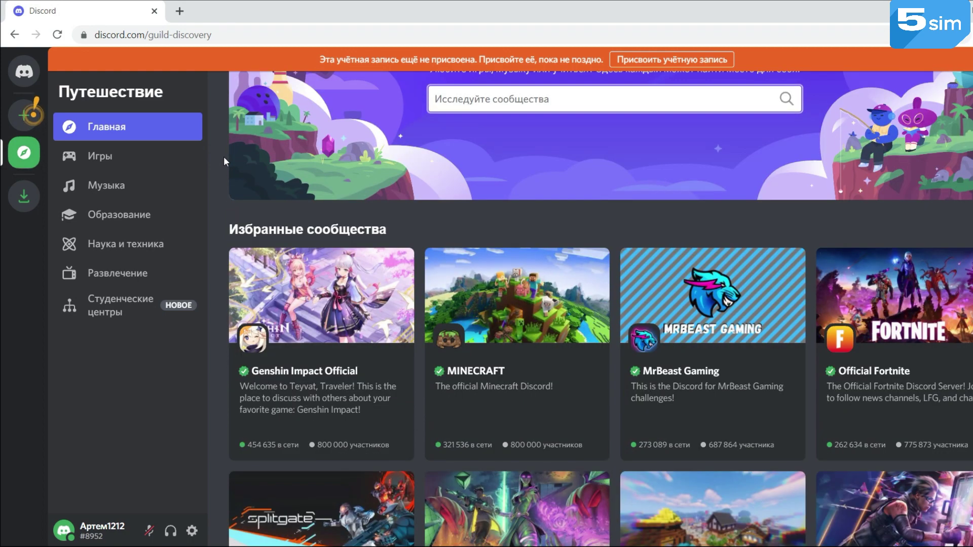
scroll(223, 156, down, 3)
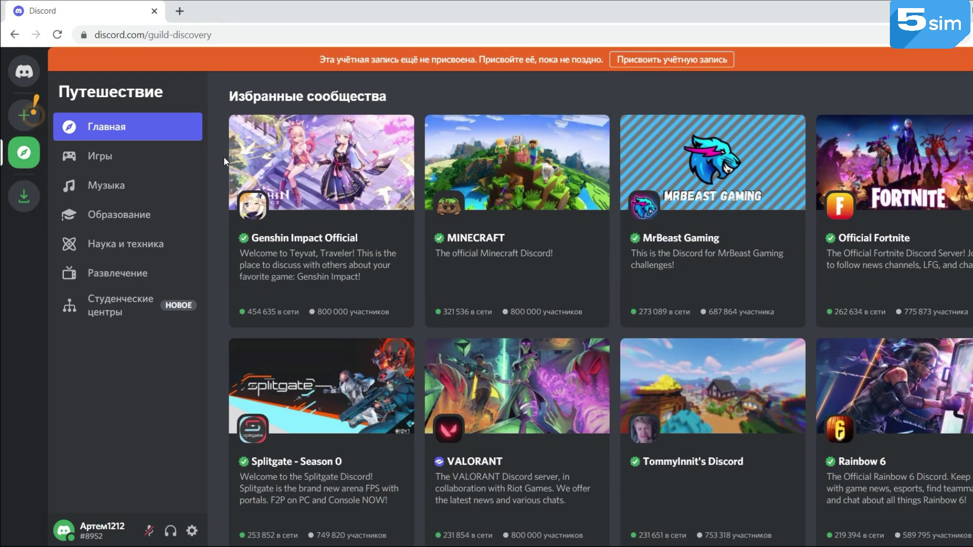
scroll(223, 157, down, 6)
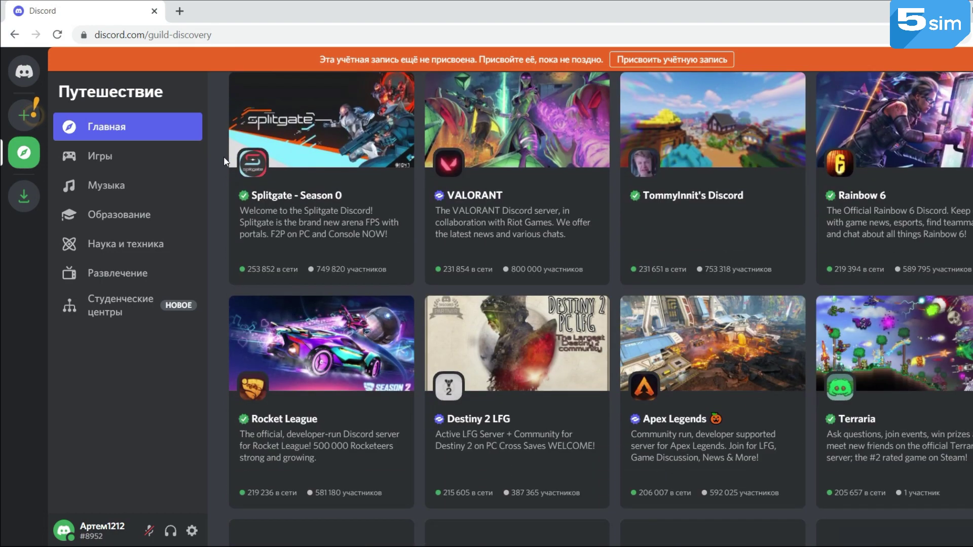
scroll(224, 157, down, 5)
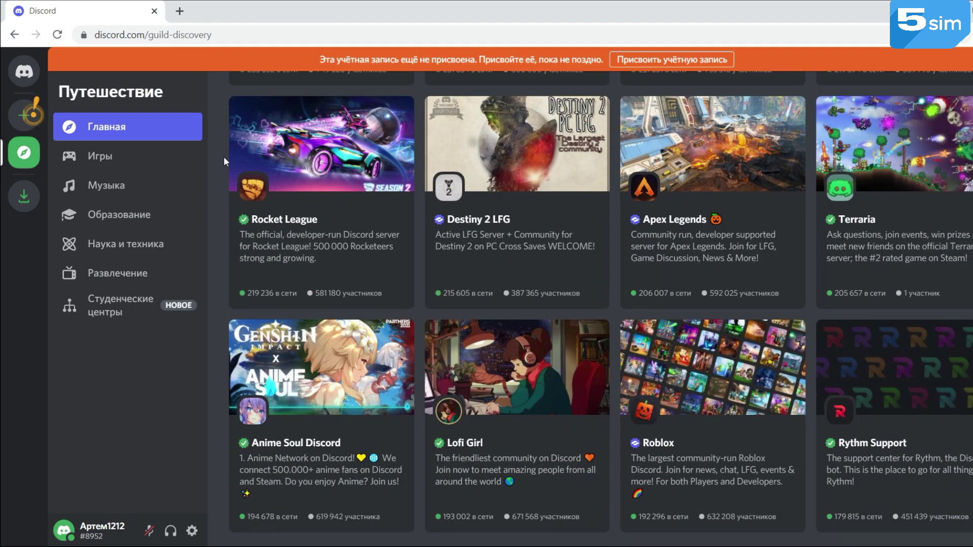
scroll(224, 156, down, 2)
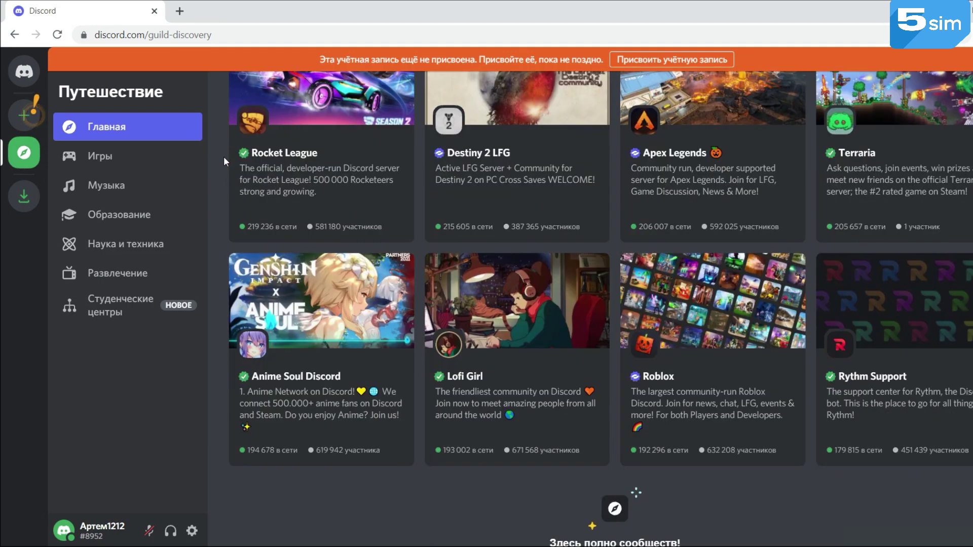
scroll(223, 156, down, 1)
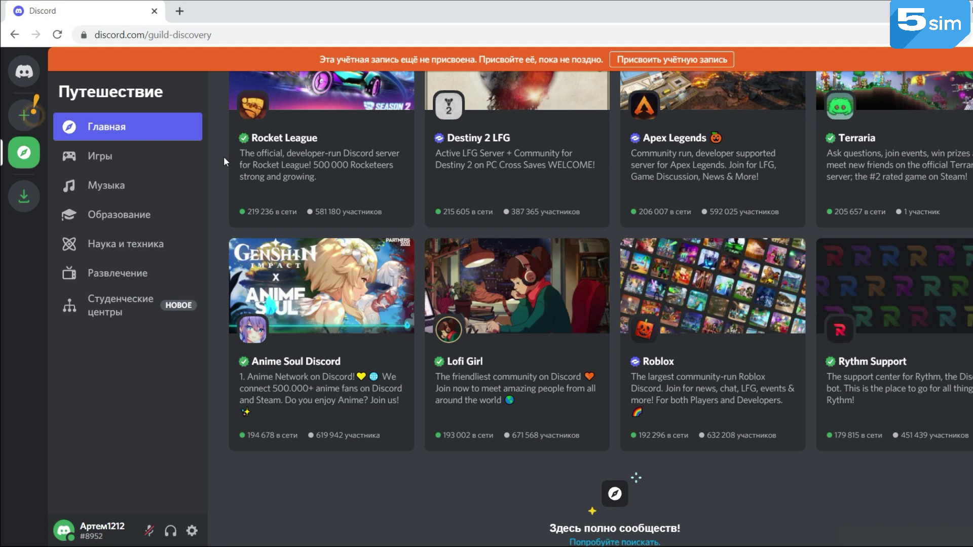
scroll(422, 459, up, 2)
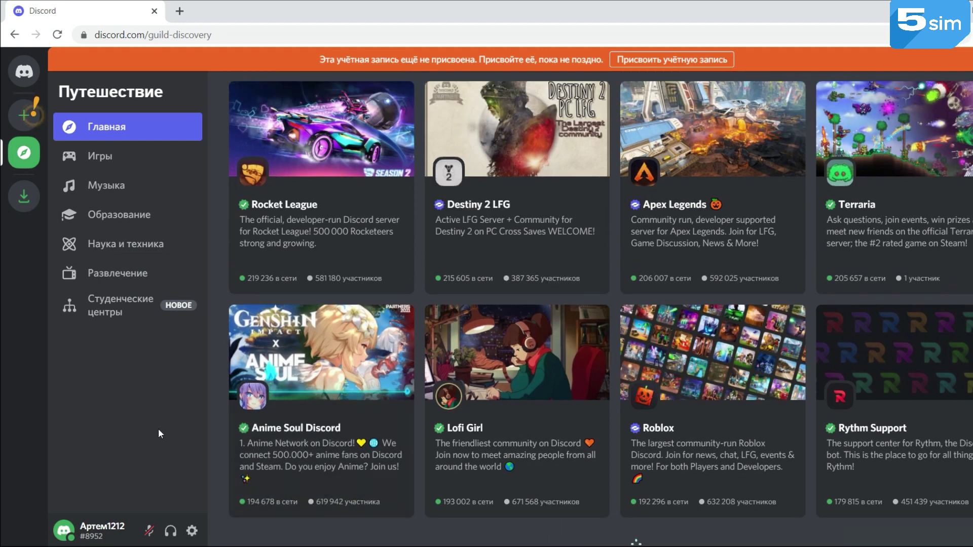
click(100, 161)
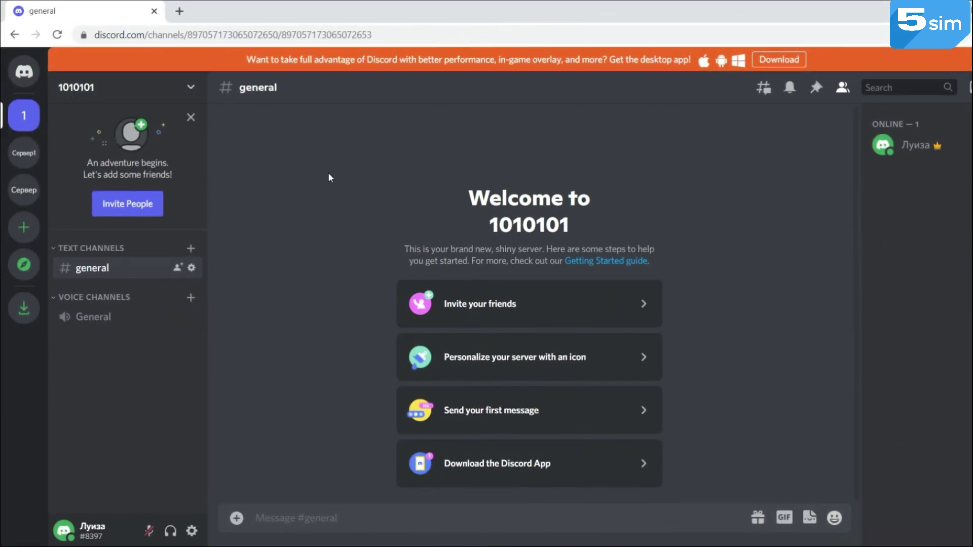
Create a new text channel named 101 in the 1010101 server
click(191, 248)
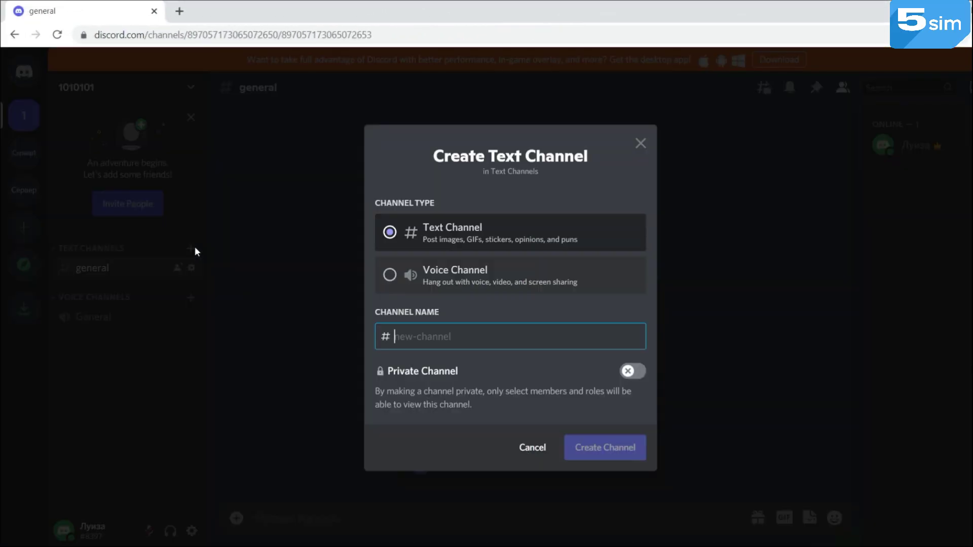
text(101)
click(610, 447)
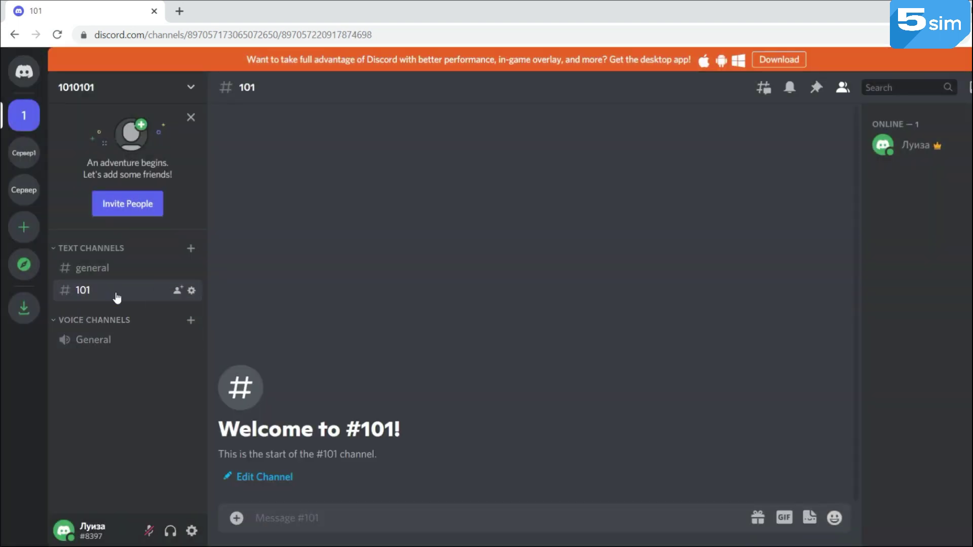
Post a thumbs-up emoji message in #101
click(834, 518)
click(646, 384)
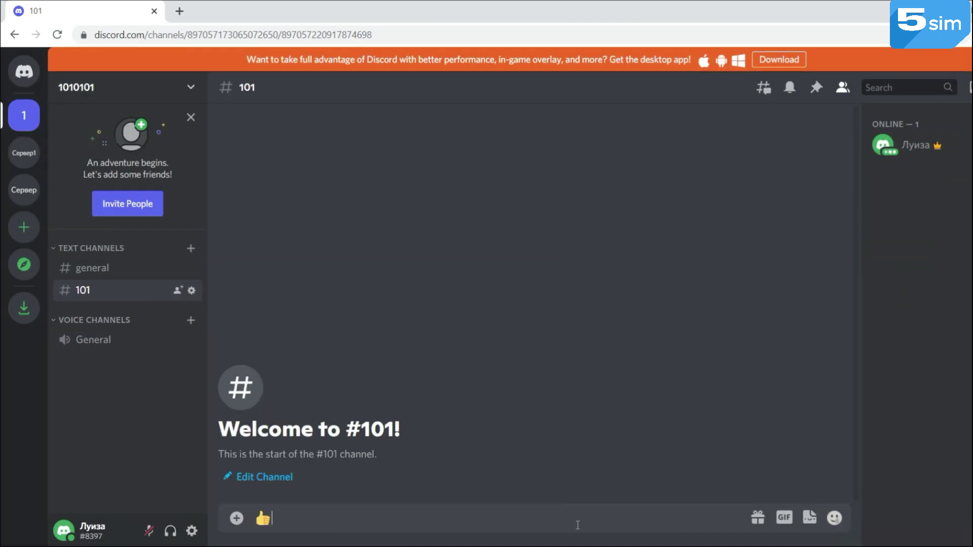
key(Return)
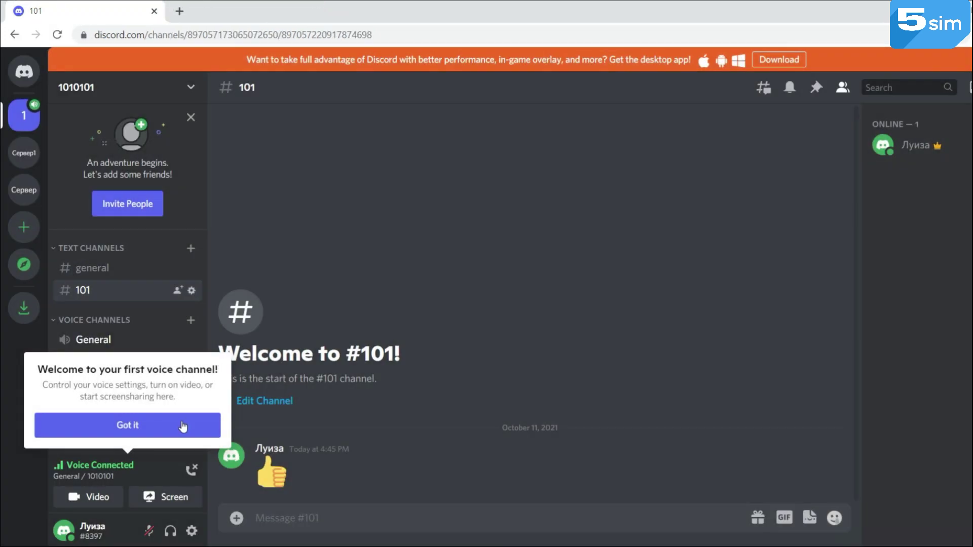
Dismiss the voice channel tip and start a new channel of type Voice Channel
click(147, 428)
click(191, 321)
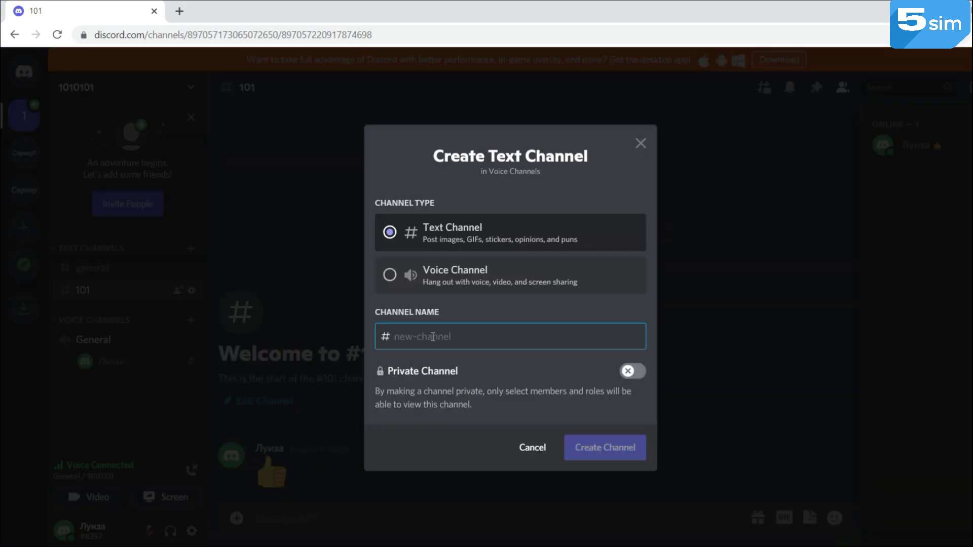
click(506, 274)
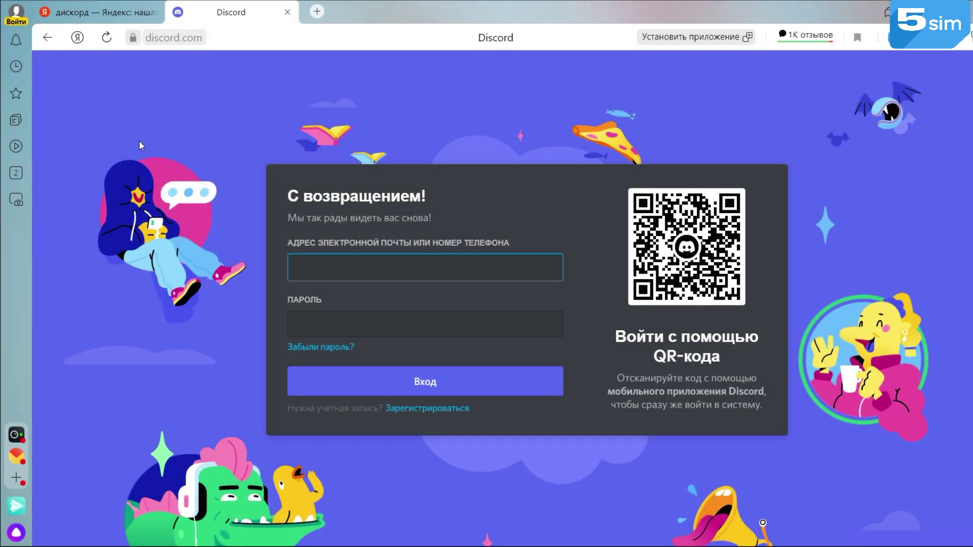
Switch from the Discord login form to the Зарегистрироваться registration form
click(417, 410)
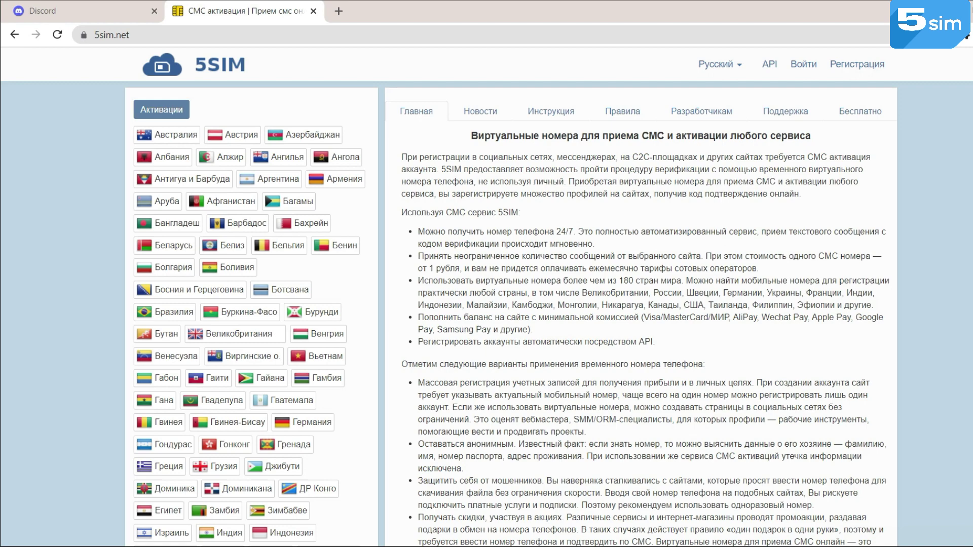
Scroll through 5sim's country list and service article, then back to the top
scroll(511, 297, down, 7)
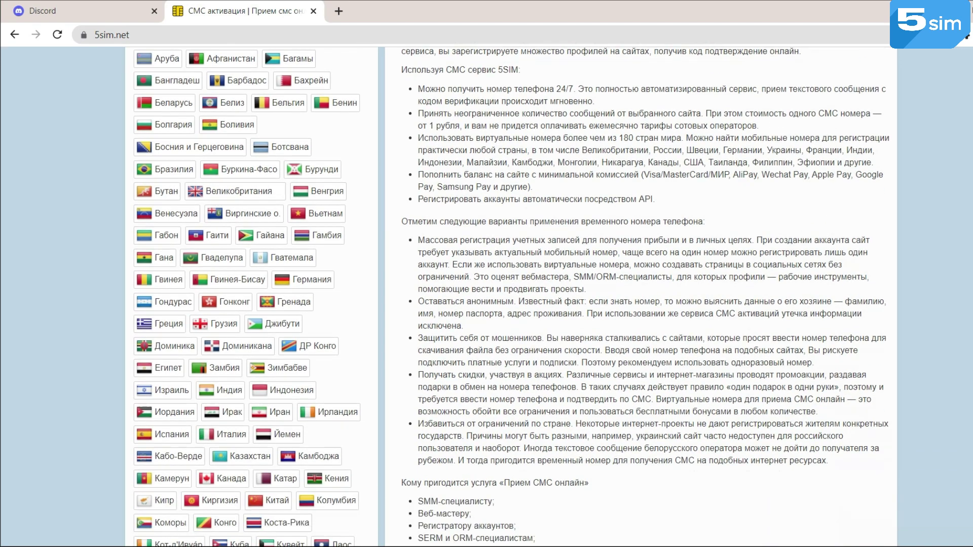
scroll(511, 297, down, 9)
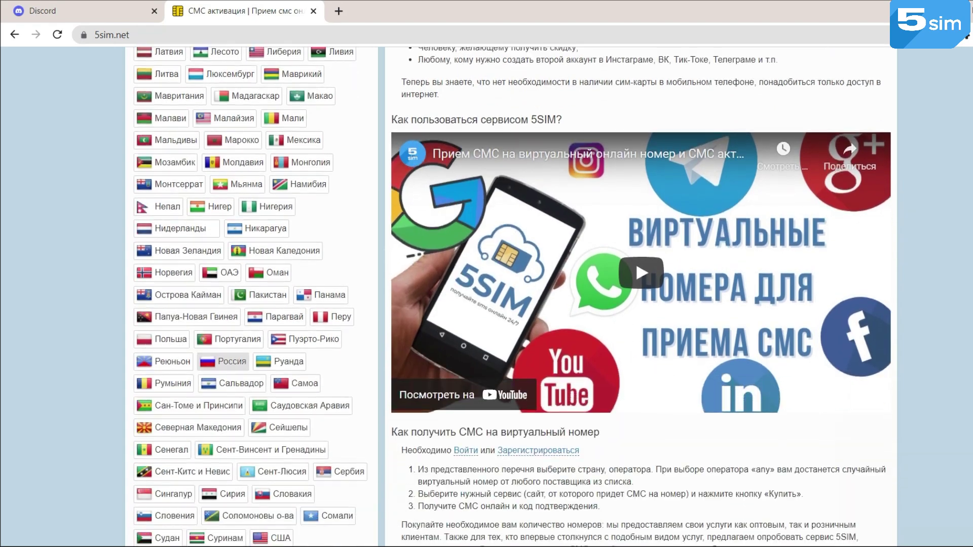
scroll(511, 297, up, 16)
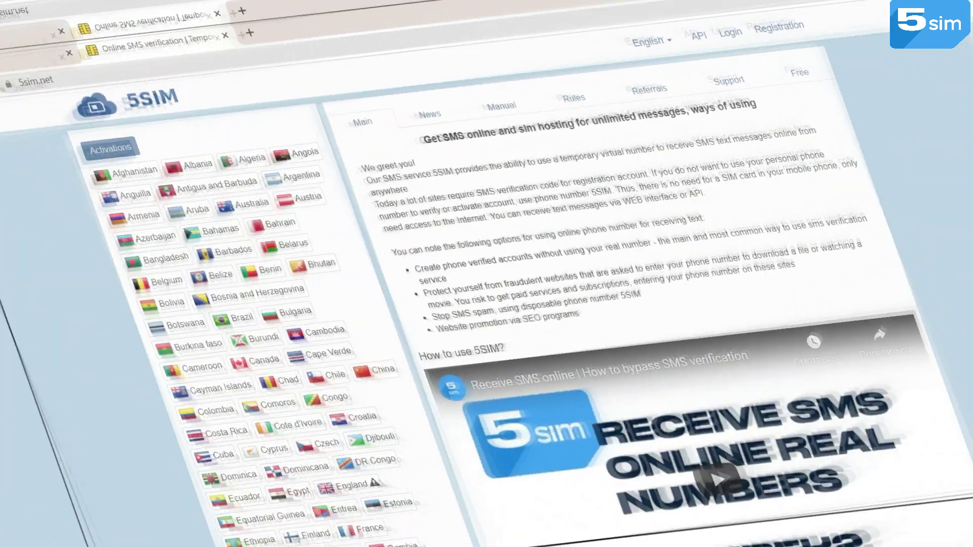
Log in to 5sim and buy a Russia, operator virt2 Discord number for 1.3
scroll(487, 297, down, 3)
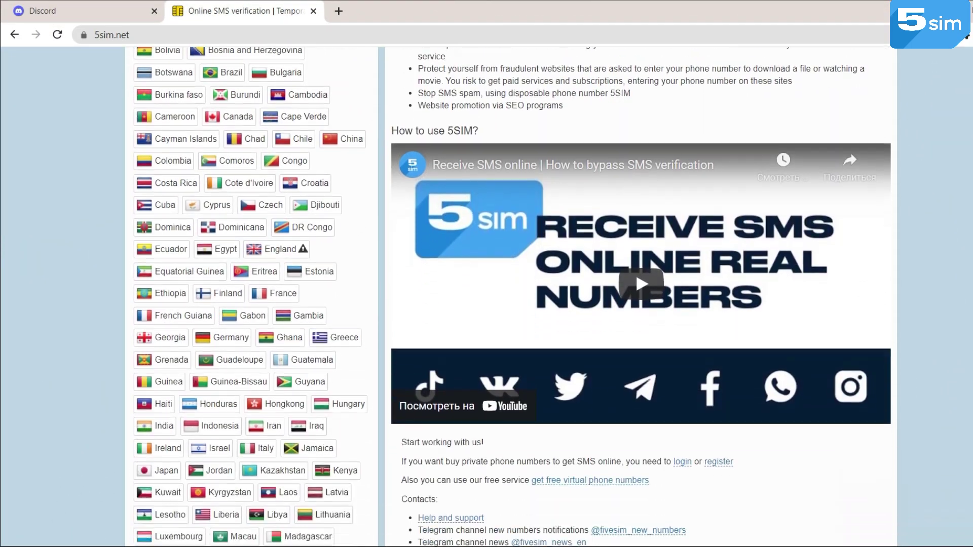
scroll(487, 296, down, 2)
scroll(486, 297, down, 3)
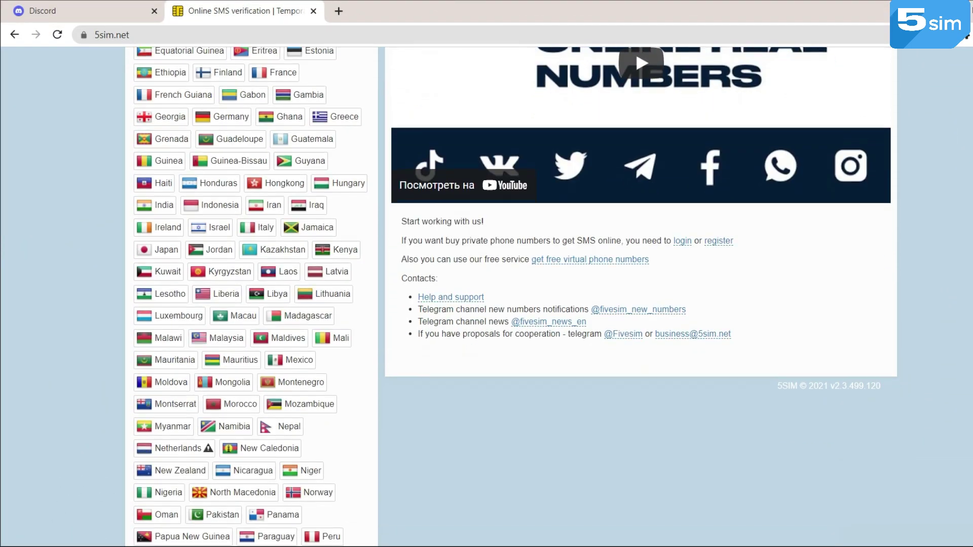
scroll(486, 297, down, 13)
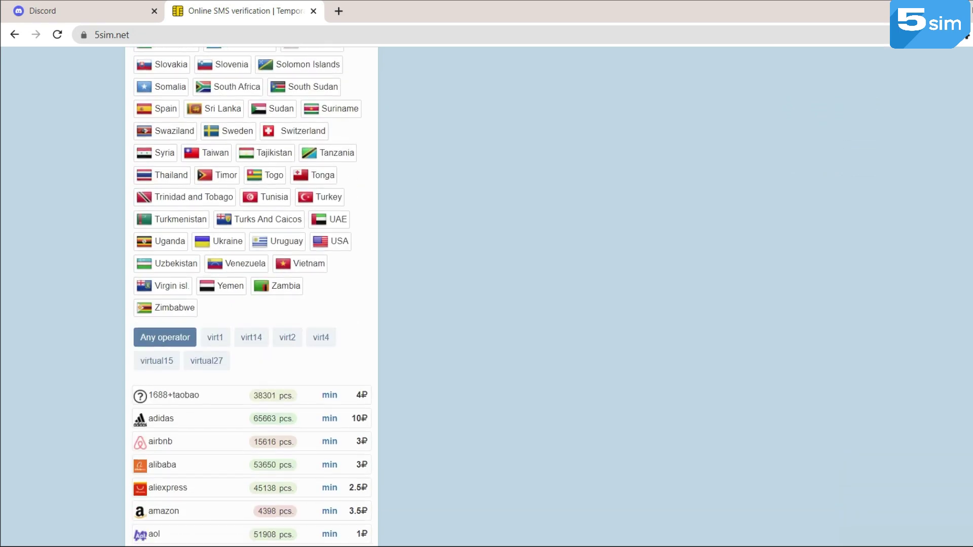
scroll(487, 296, down, 8)
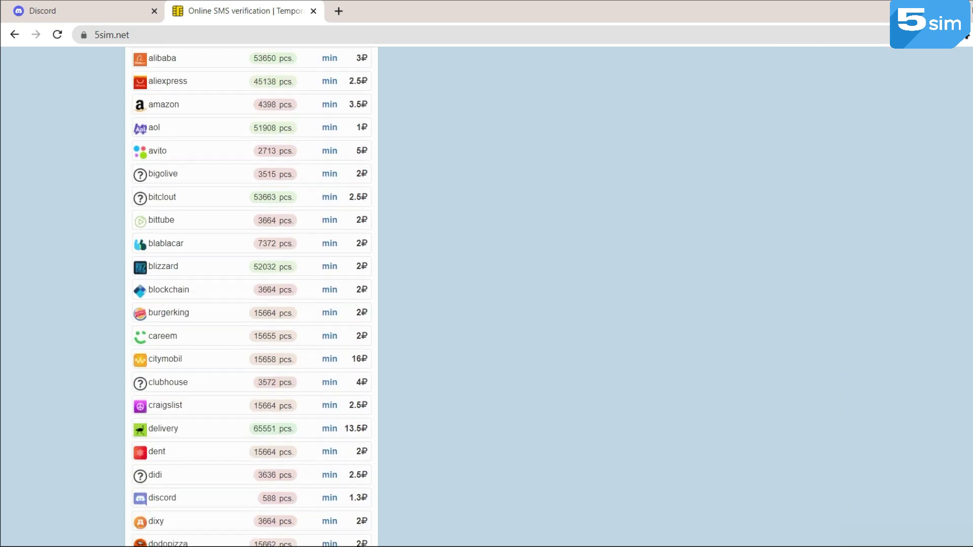
scroll(487, 296, down, 2)
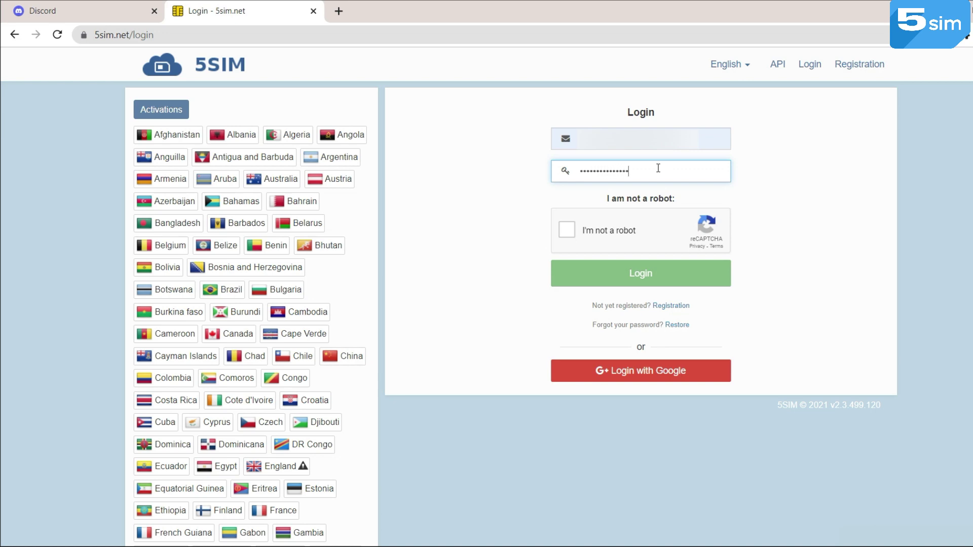
click(586, 273)
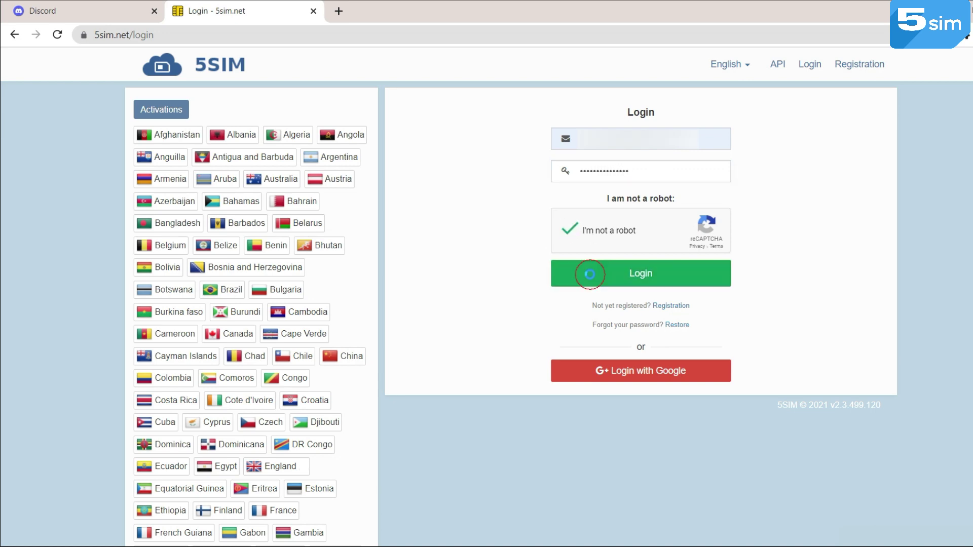
scroll(670, 270, down, 20)
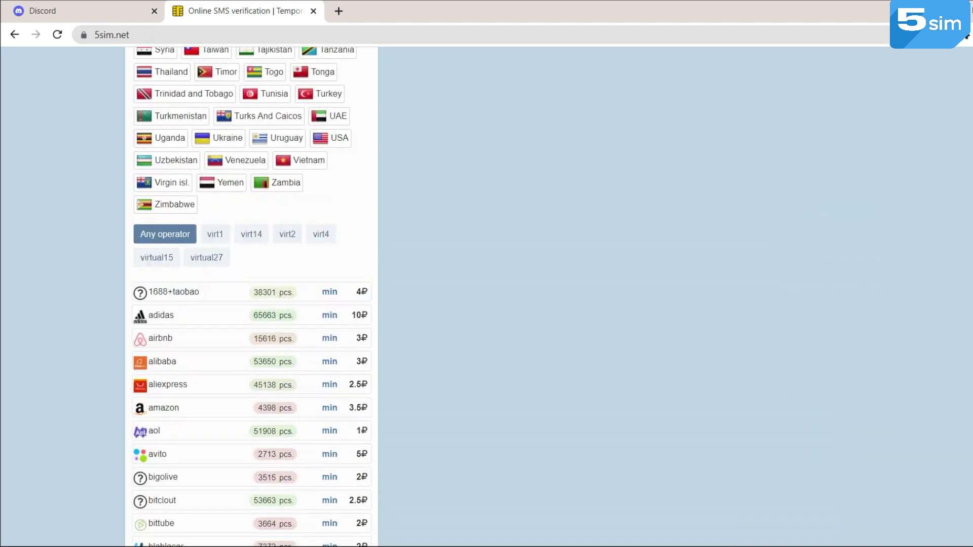
scroll(378, 358, down, 10)
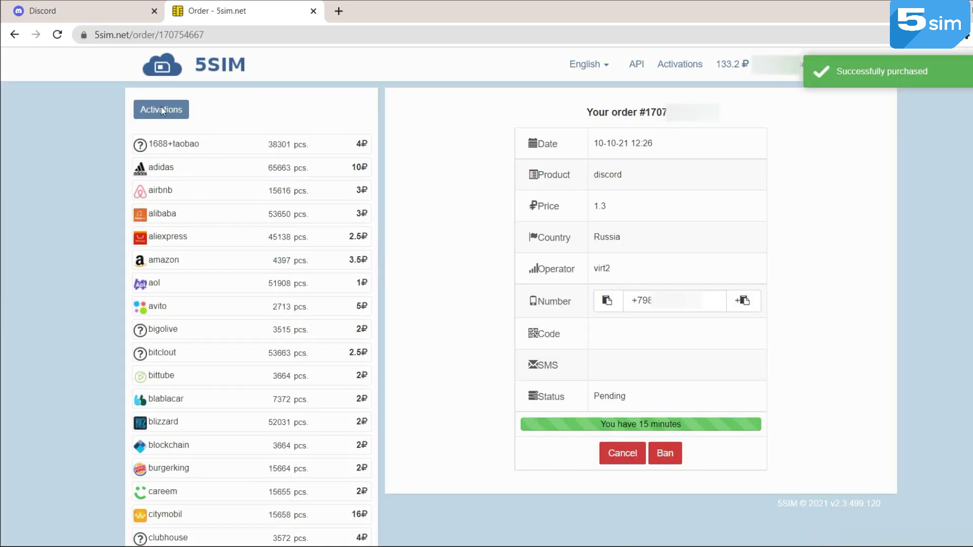
Choose phone verification in Discord and search the country codes for Russia (+7)
click(111, 11)
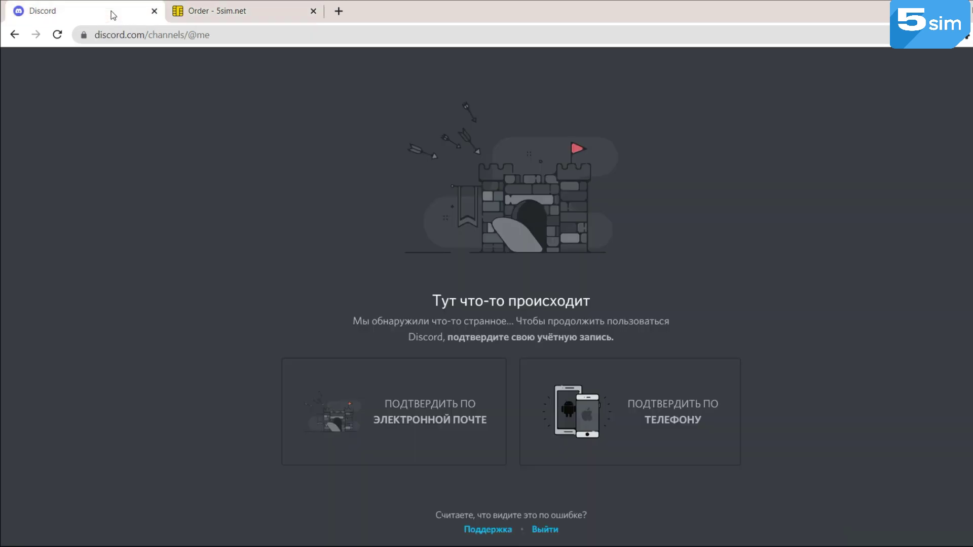
click(678, 430)
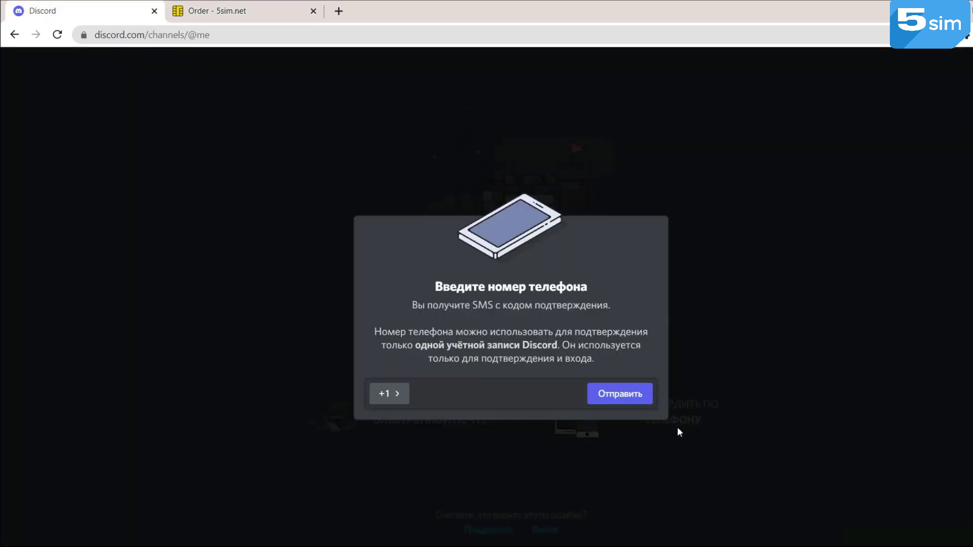
click(243, 10)
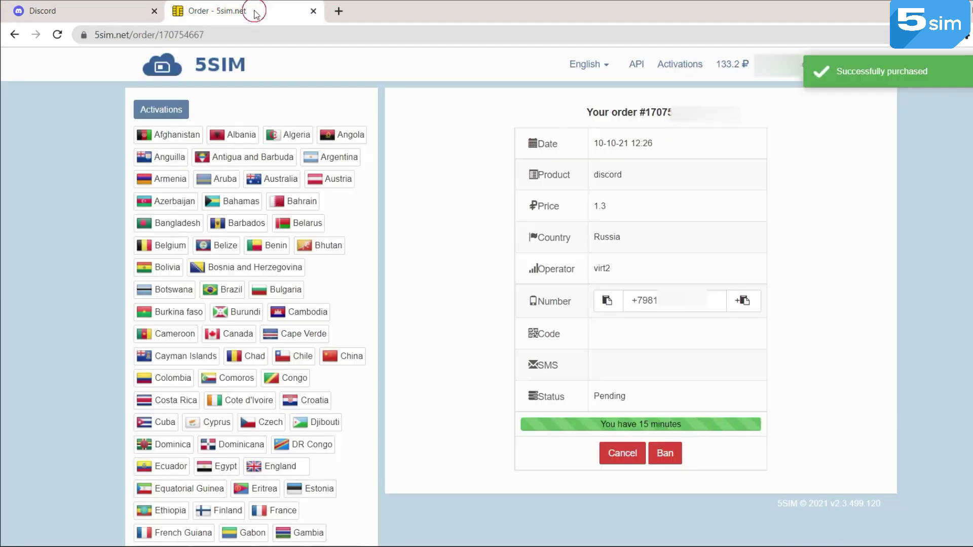
click(65, 9)
click(400, 400)
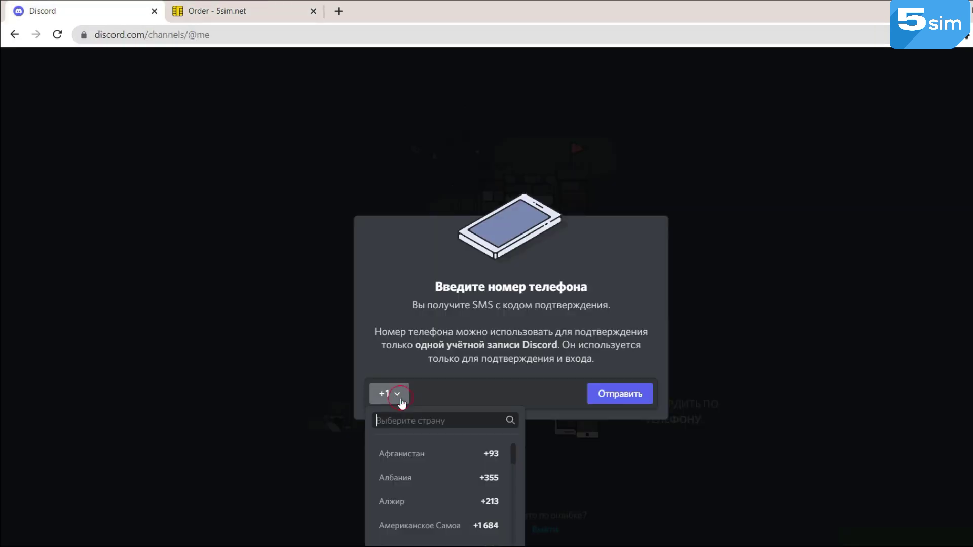
text(росс)
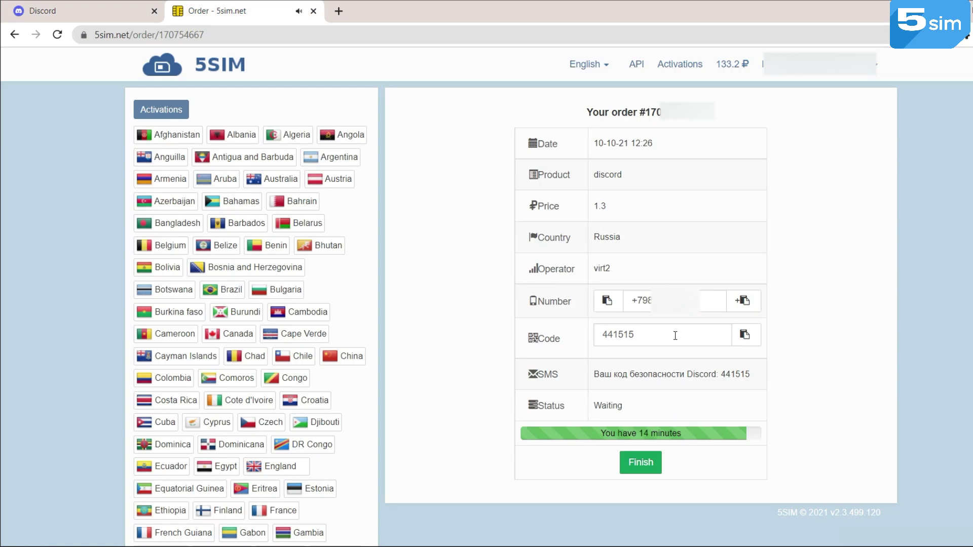
Copy the SMS code from the 5sim order and enter it in Discord
click(675, 335)
click(76, 11)
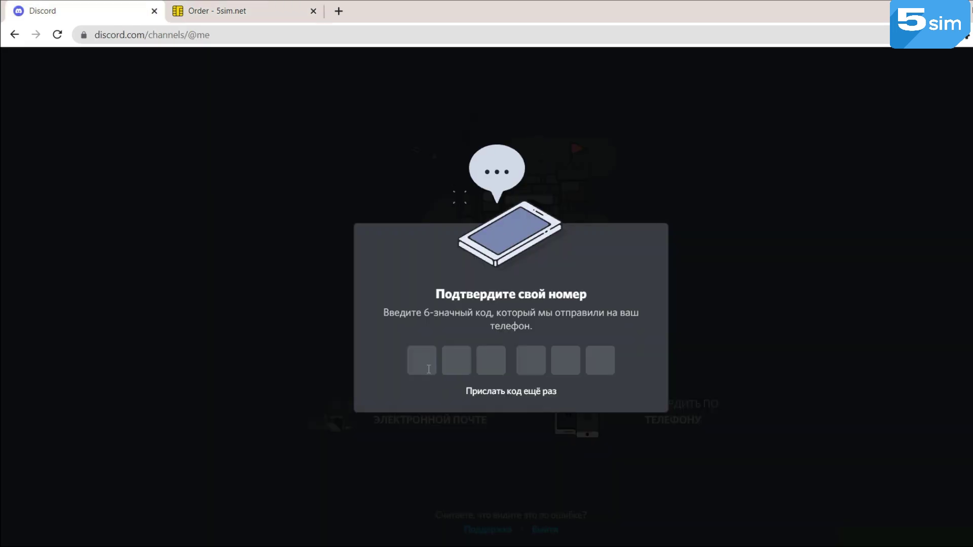
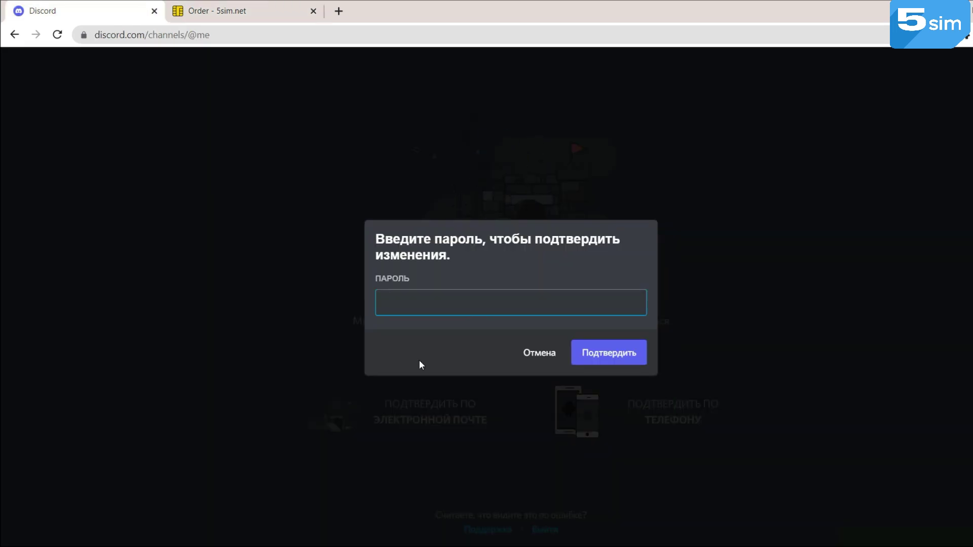
text(*******)
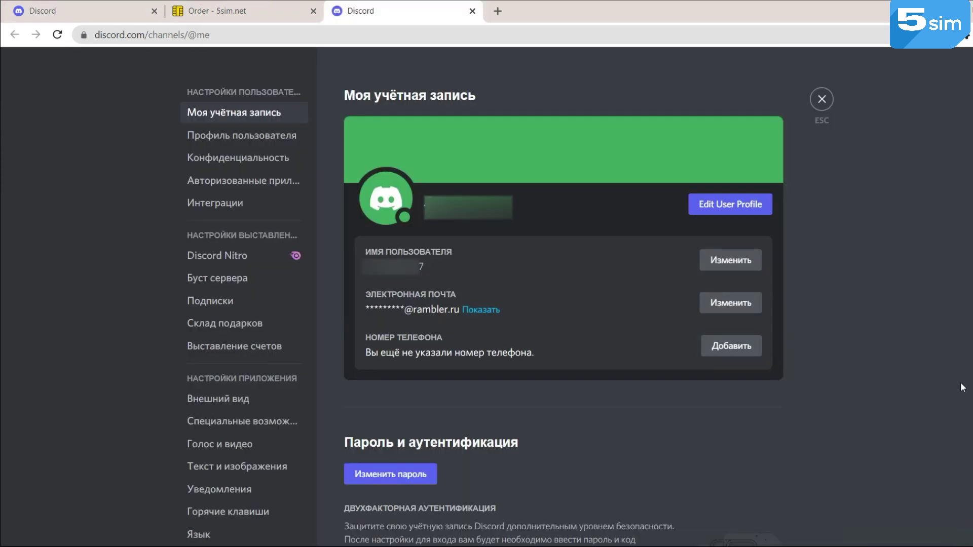
Add a Russia +7 phone number in My Account, send the code, and start entering it
scroll(747, 343, down, 1)
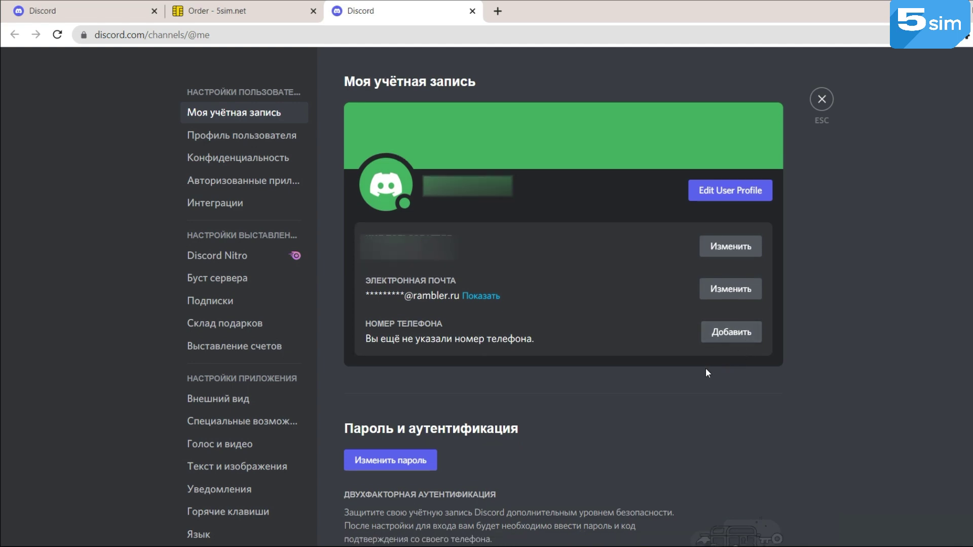
click(725, 330)
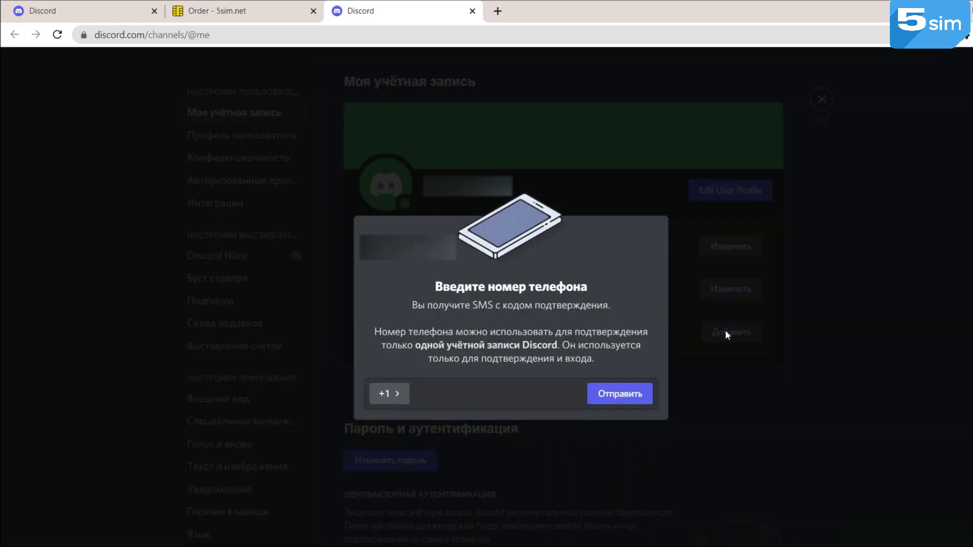
click(399, 395)
text(h)
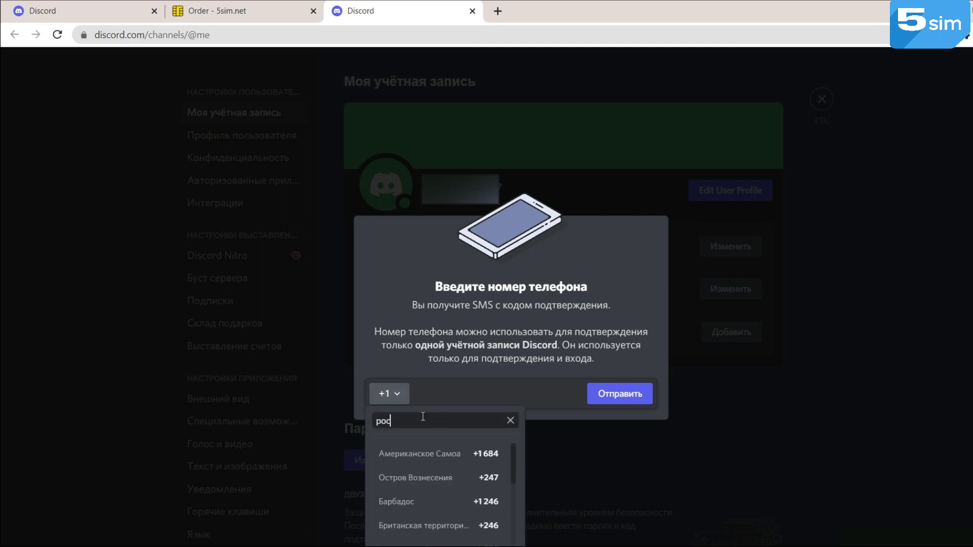
click(419, 498)
click(618, 400)
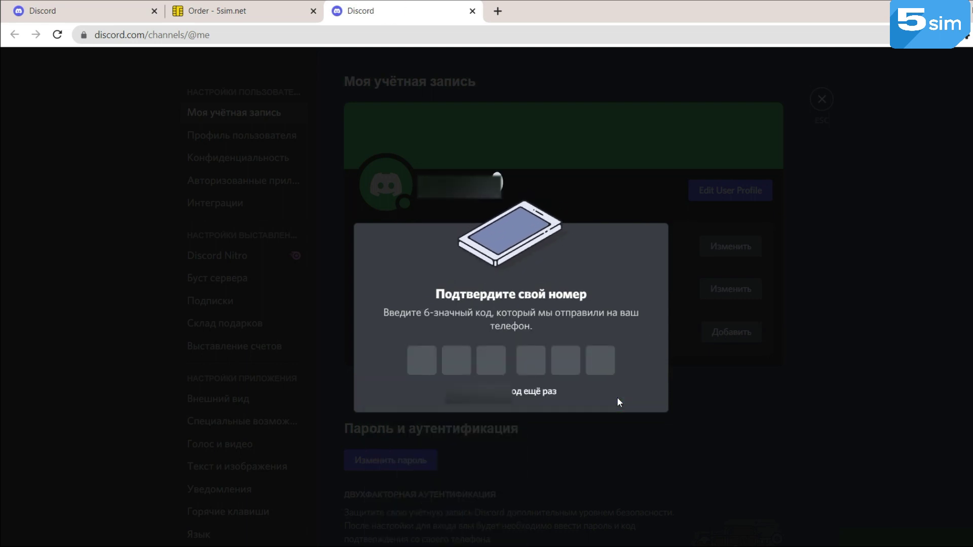
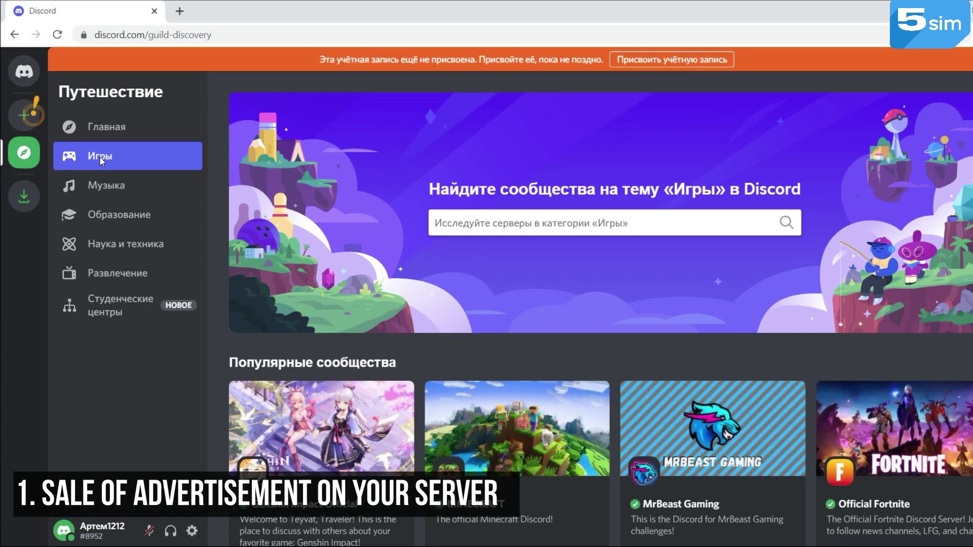
Scroll the Игры communities, then switch to Музыка and scroll its popular servers
scroll(236, 239, down, 2)
scroll(237, 238, down, 1)
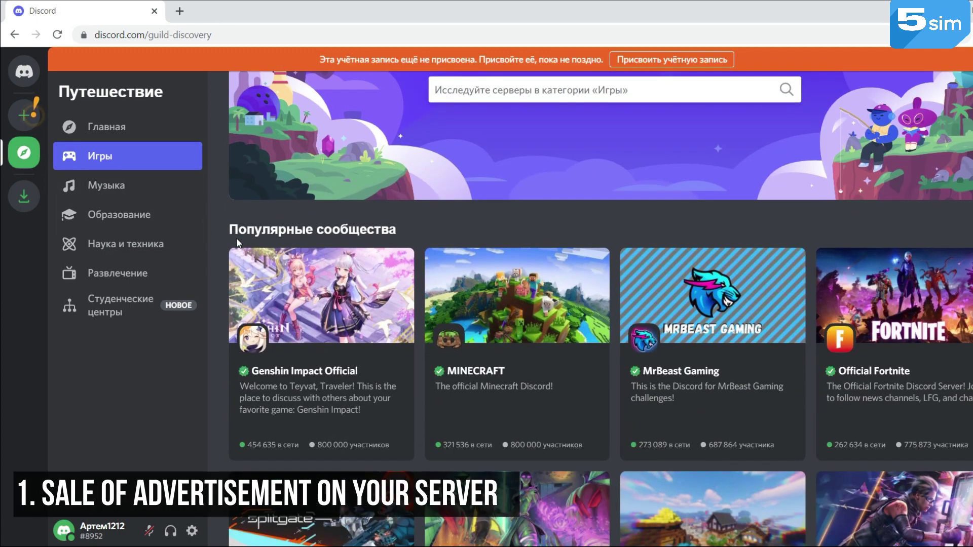
scroll(236, 238, down, 3)
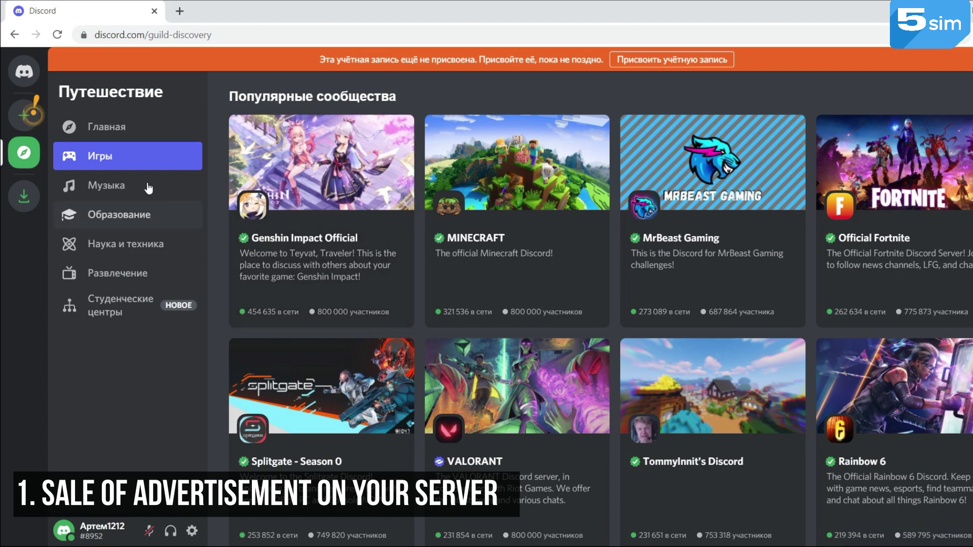
click(133, 185)
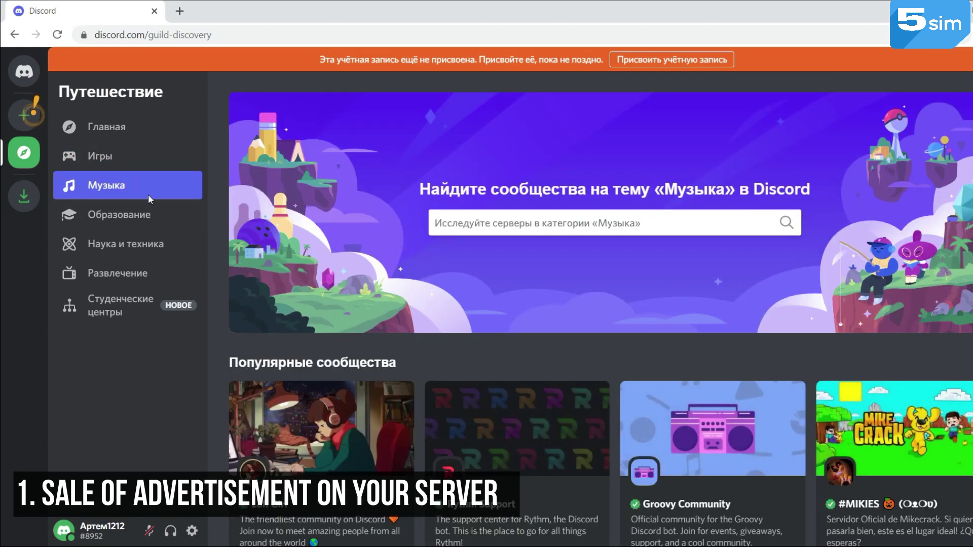
scroll(226, 228, down, 3)
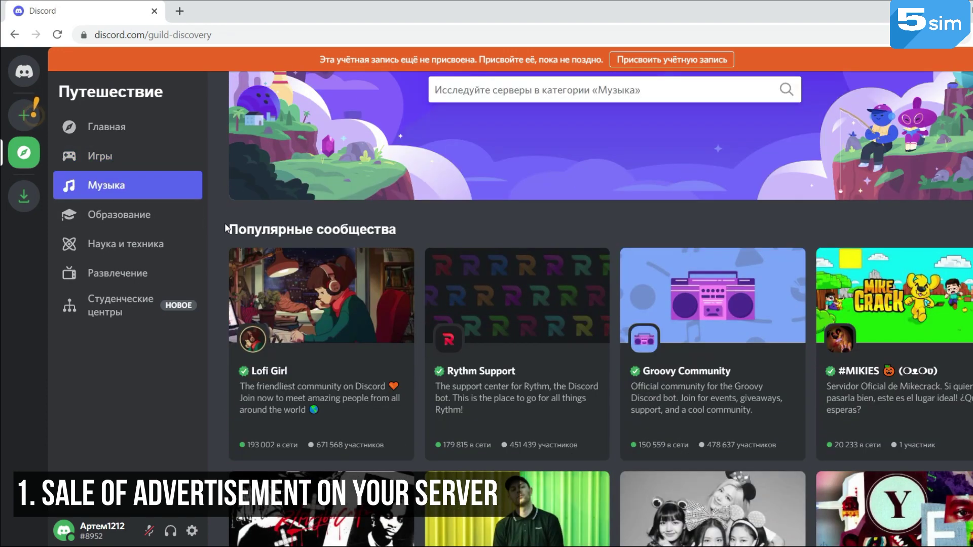
scroll(226, 228, down, 3)
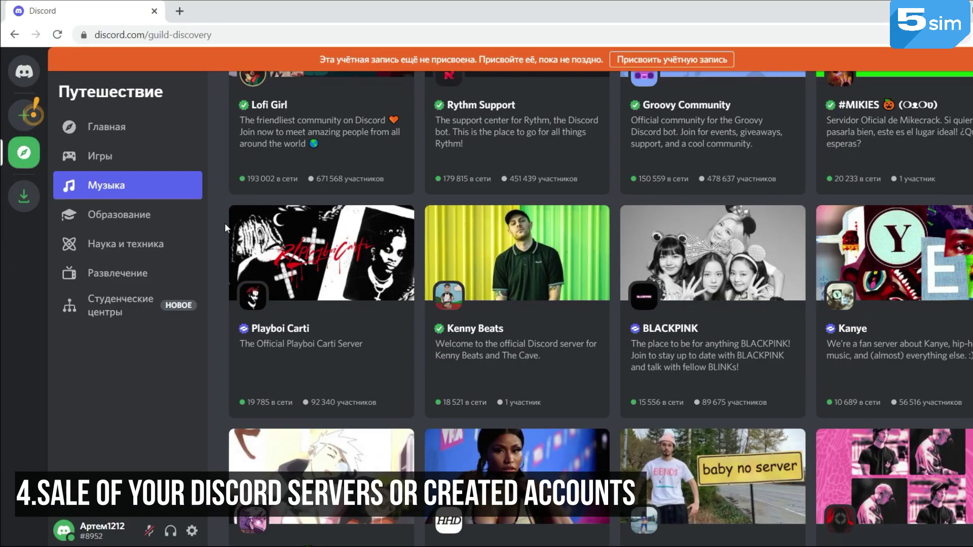
scroll(225, 226, down, 3)
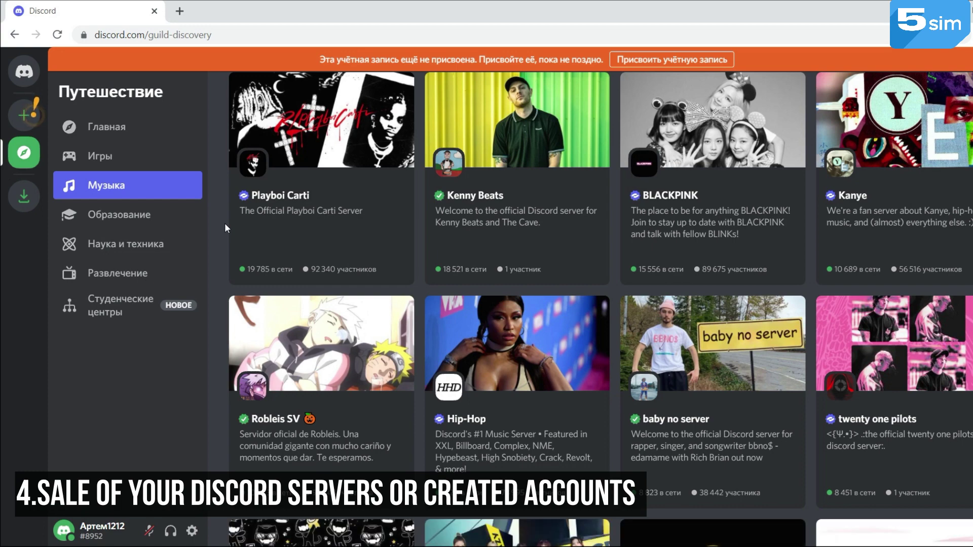
Scroll past the Музыка server cards and switch discovery to the Образование category
scroll(225, 228, down, 6)
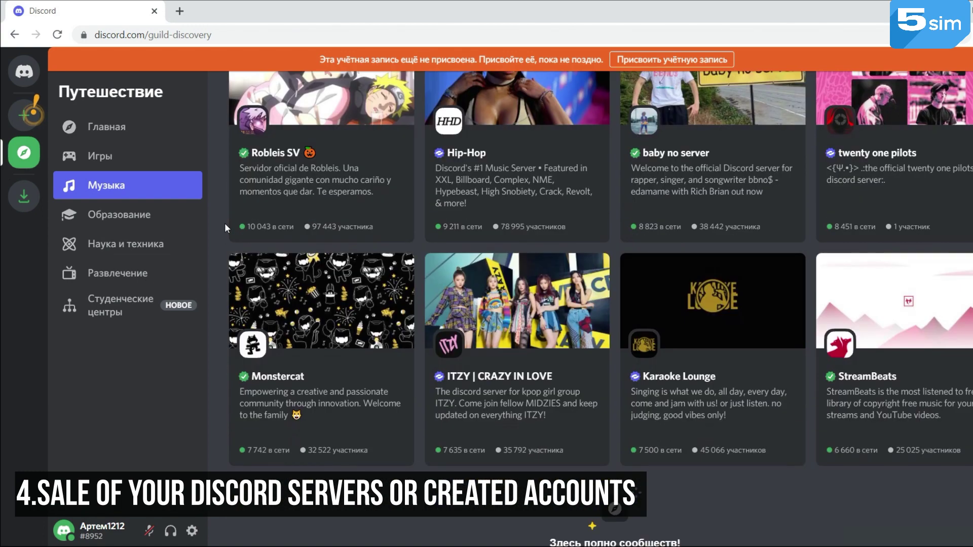
click(162, 213)
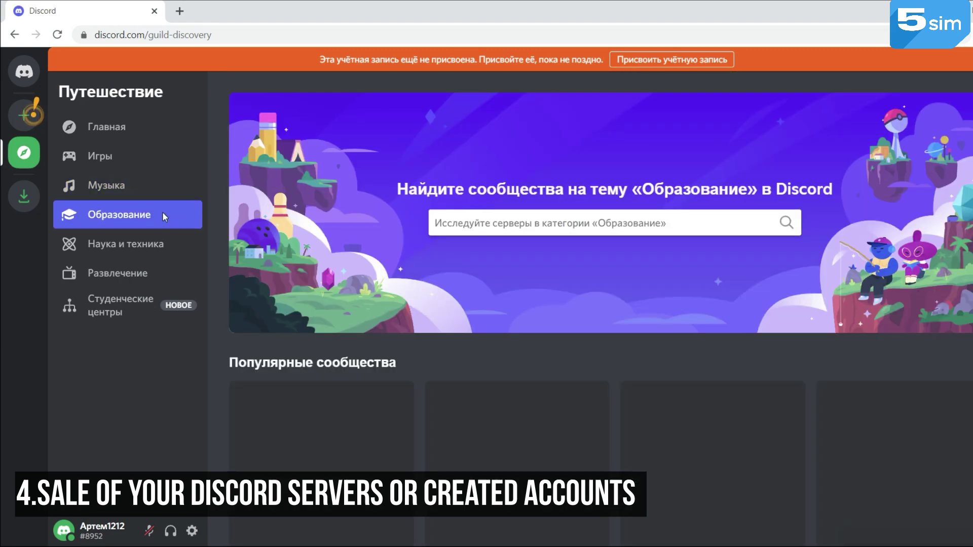